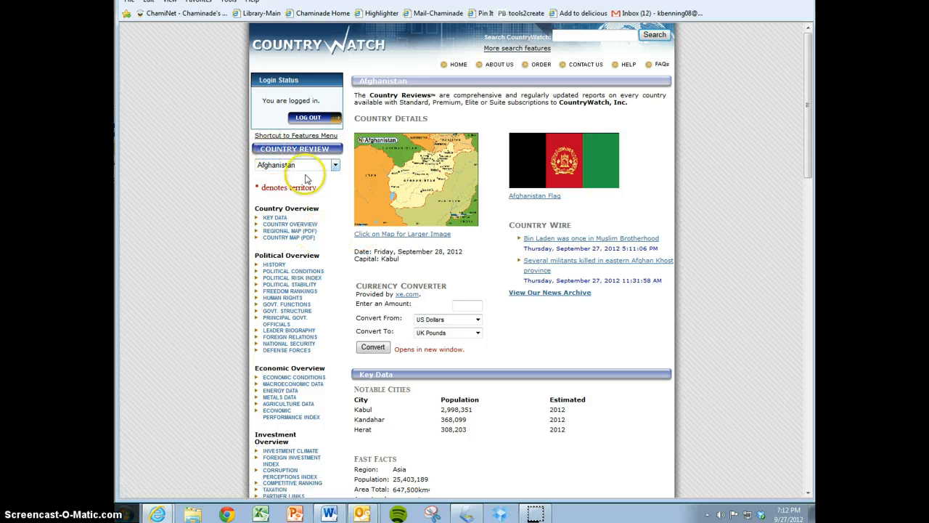
- Open the Political Conditions section of the Afghanistan country review
scroll(486, 254, down, 3)
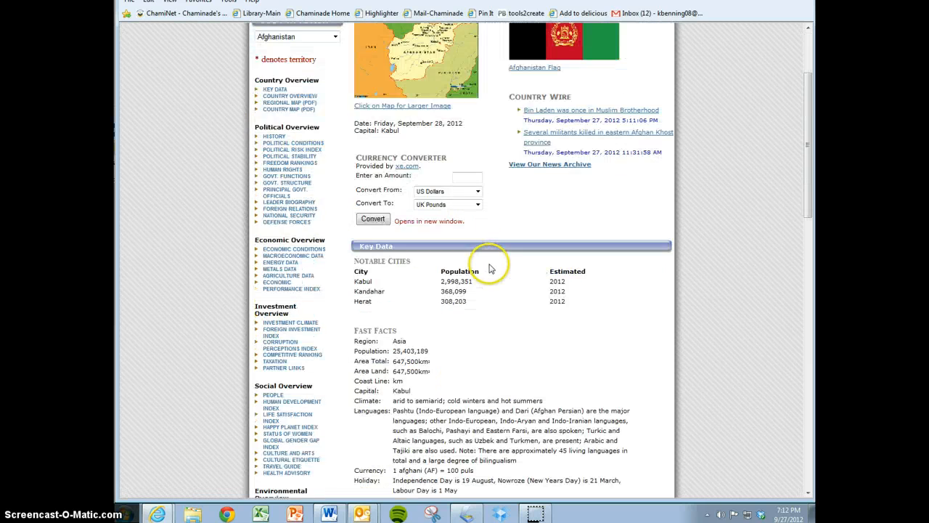
scroll(486, 254, up, 3)
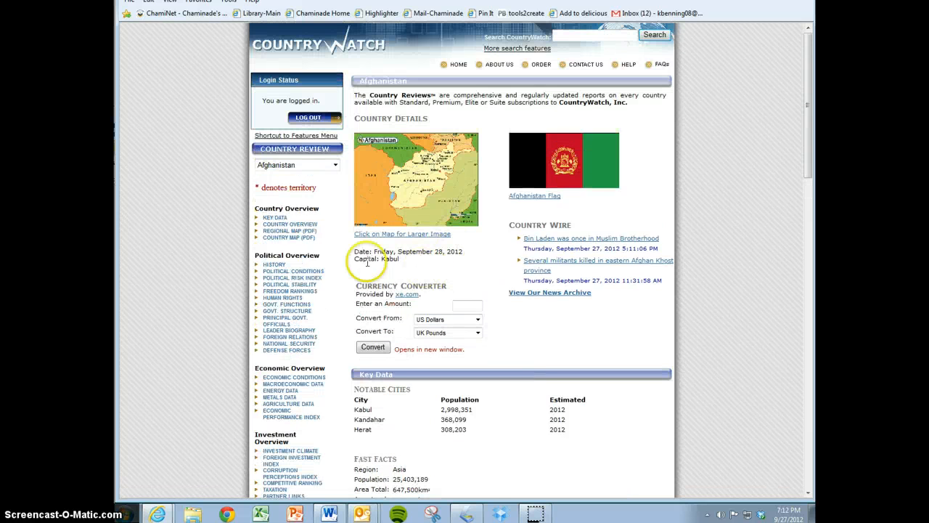
click(295, 272)
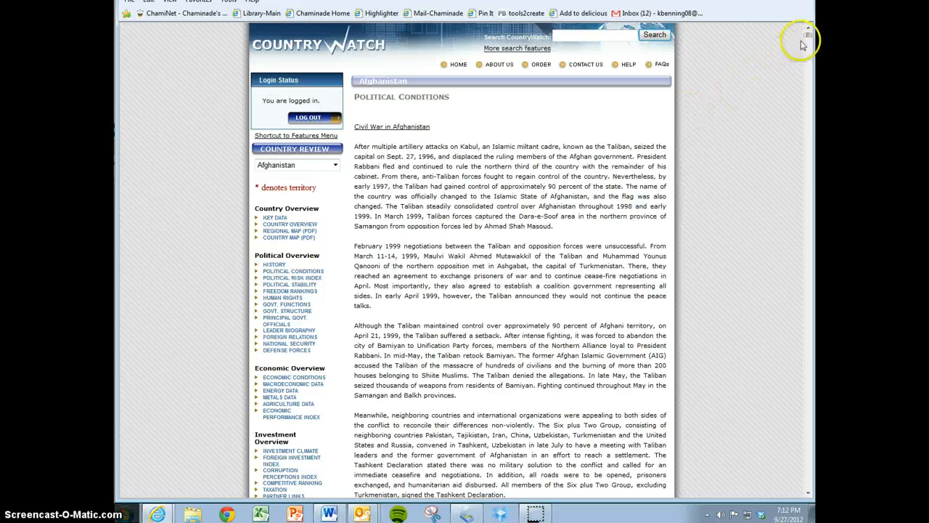
- Examine the publication date and the author credit at the end of the Political Conditions article
drag(809, 38, 808, 485)
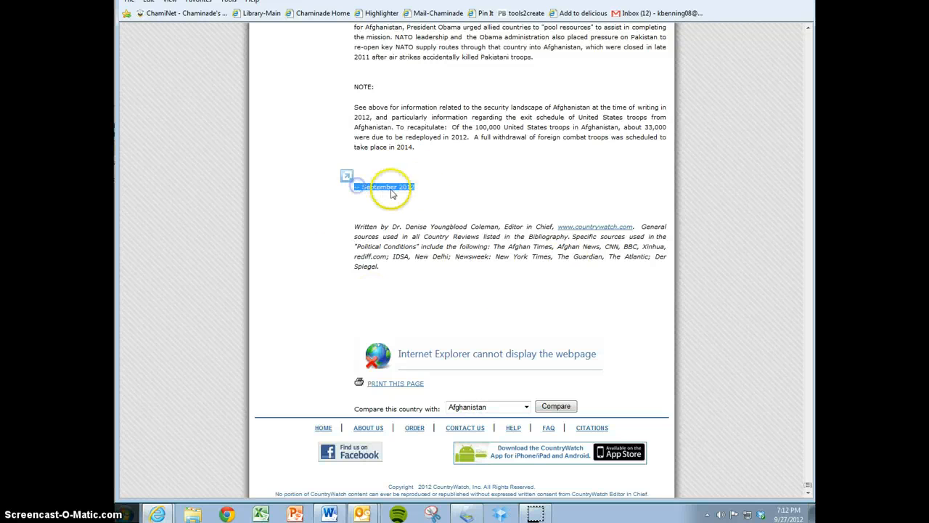
click(441, 190)
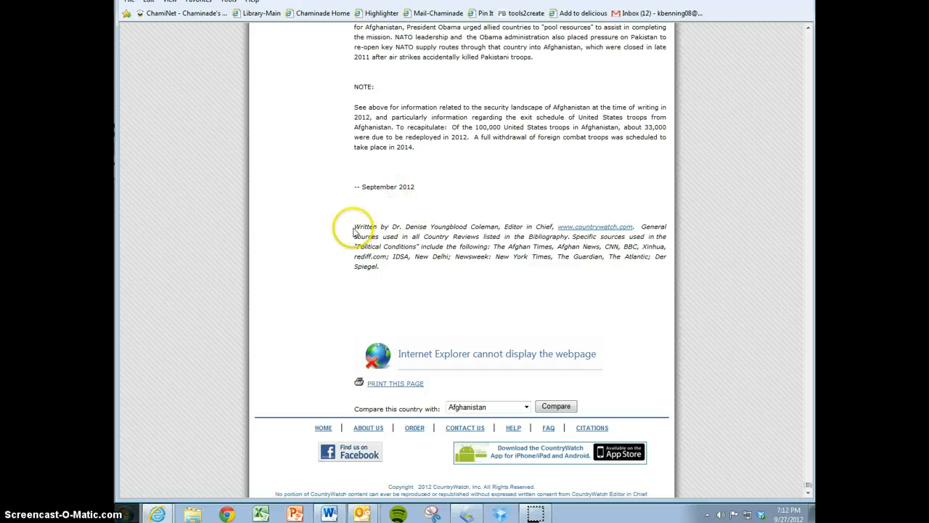
drag(361, 229, 481, 231)
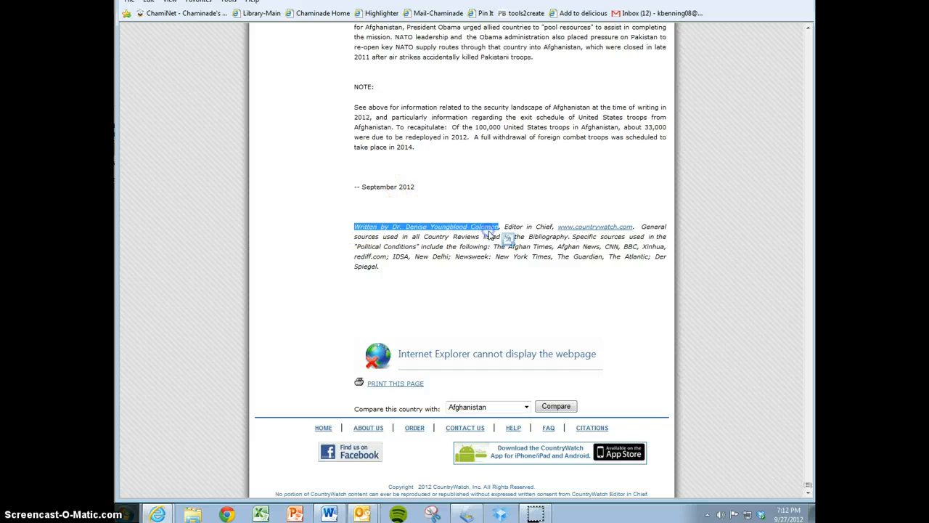
click(485, 215)
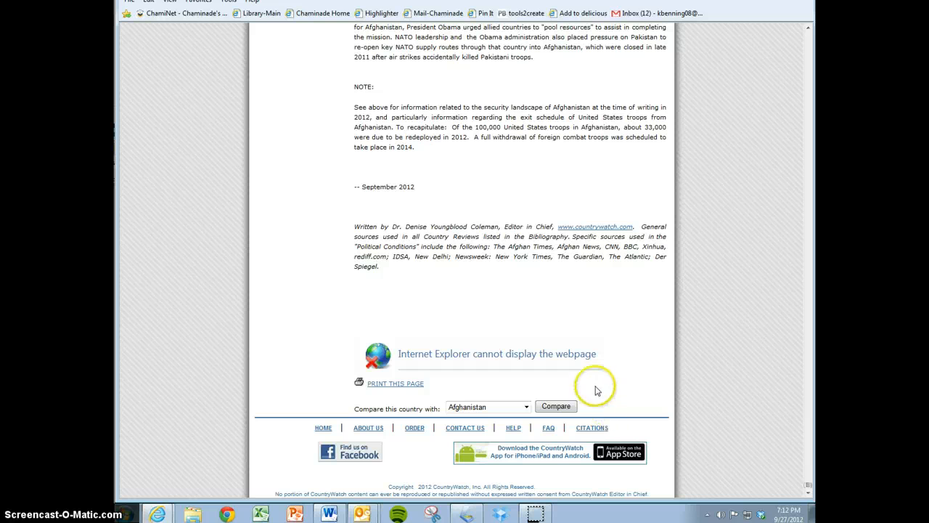
- Open the site's citation guide and find the examples for citing specific chapters of the Country Reviews
click(592, 430)
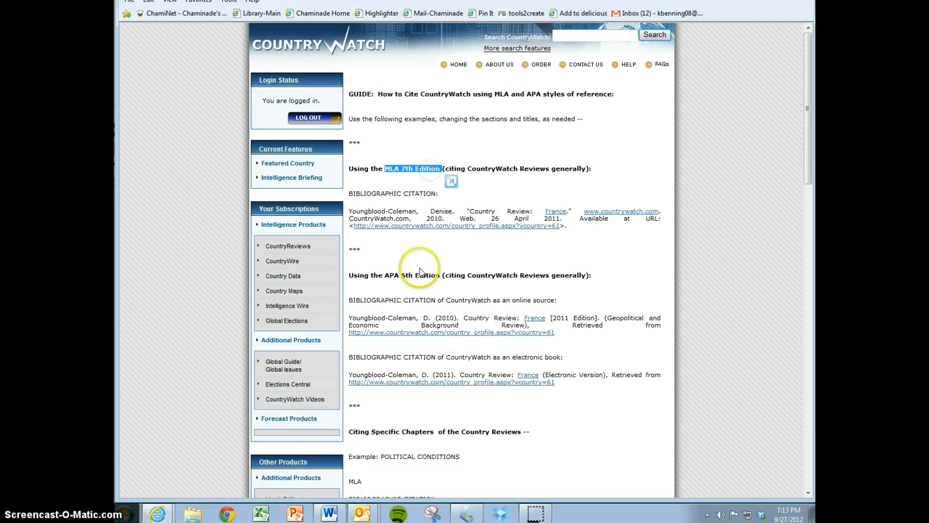
click(509, 193)
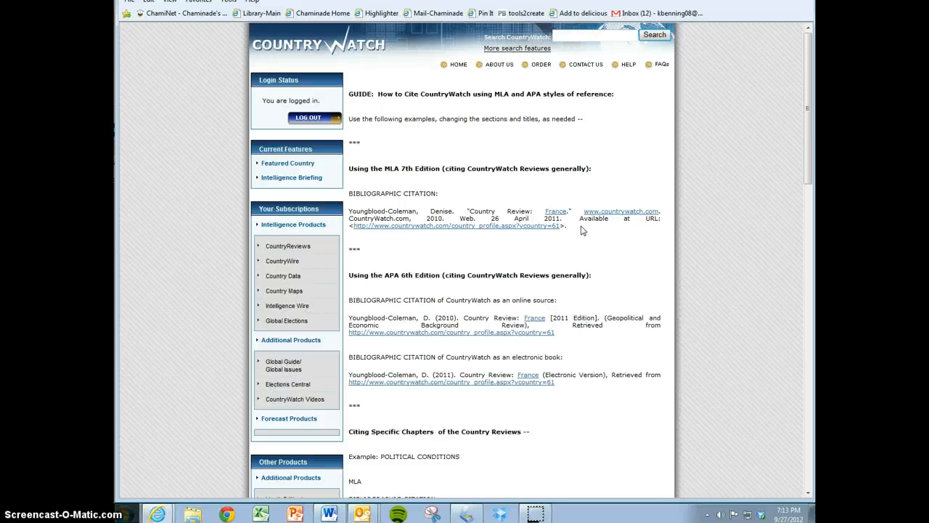
scroll(583, 230, down, 4)
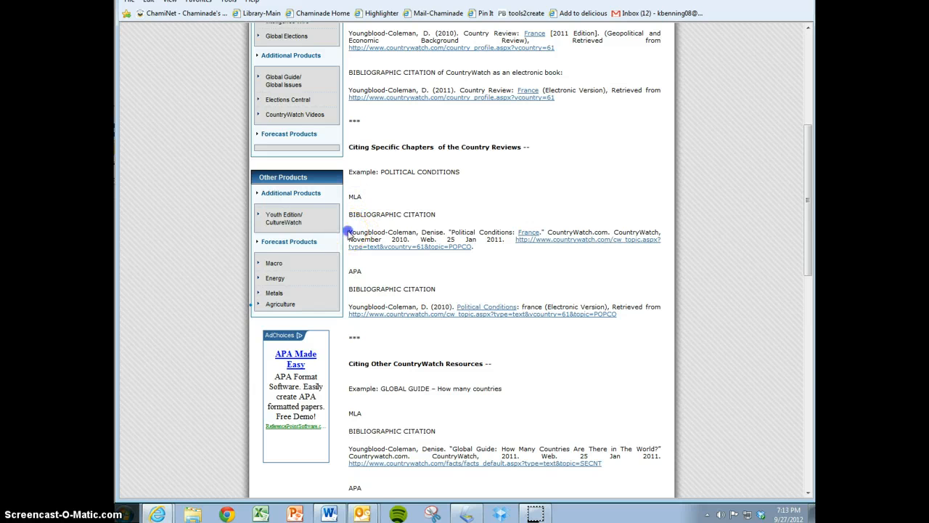
- Copy the MLA bibliographic citation example for Political Conditions and paste it into the blank Word document
drag(349, 232, 486, 250)
key(ctrl+c)
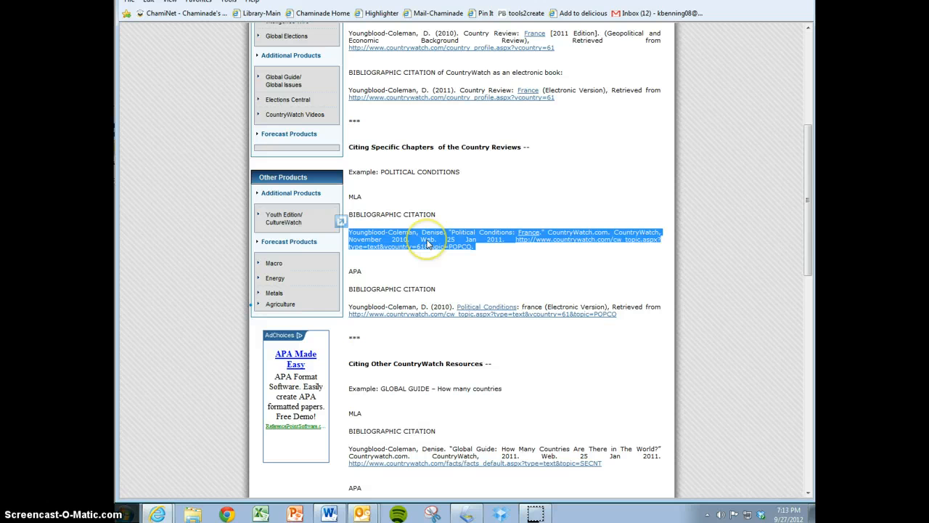
click(330, 515)
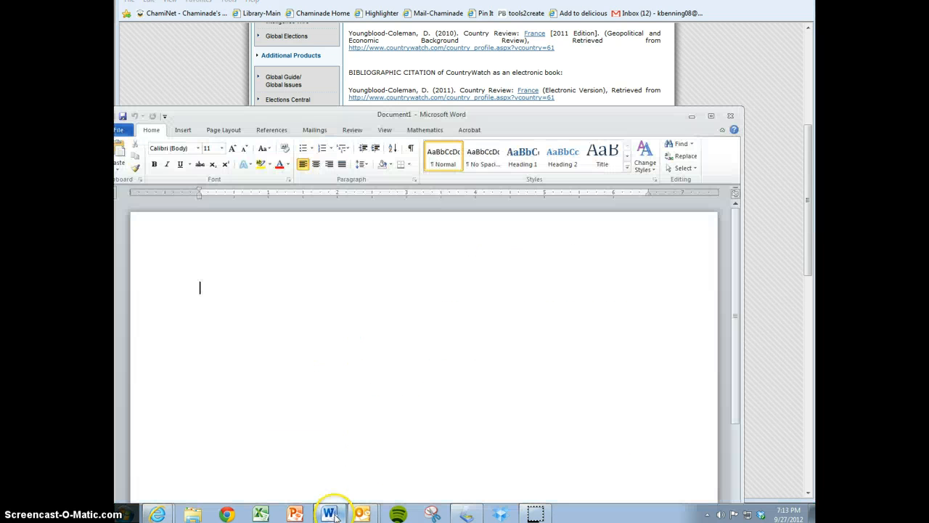
key(ctrl+v)
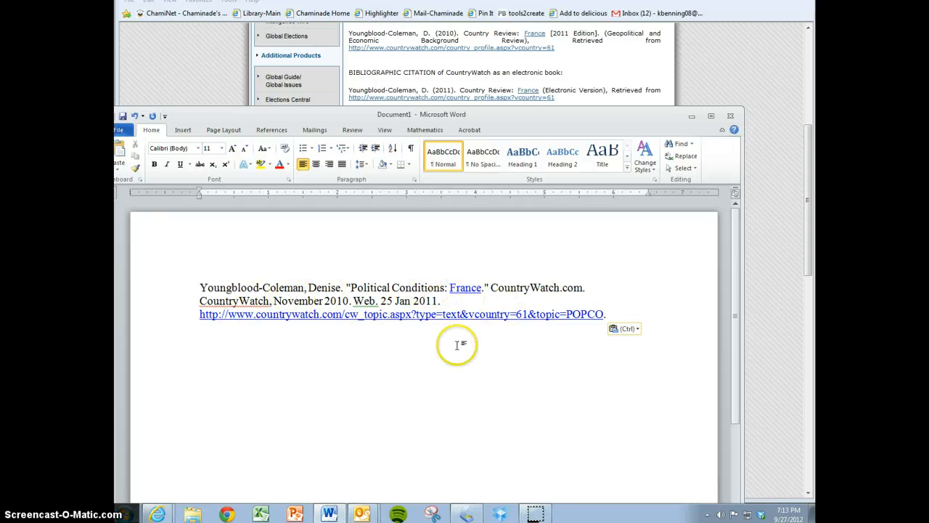
- Switch back to CountryWatch in the browser and go to the end of Afghanistan's Political Conditions article from the home page
click(638, 70)
drag(806, 155, 806, 65)
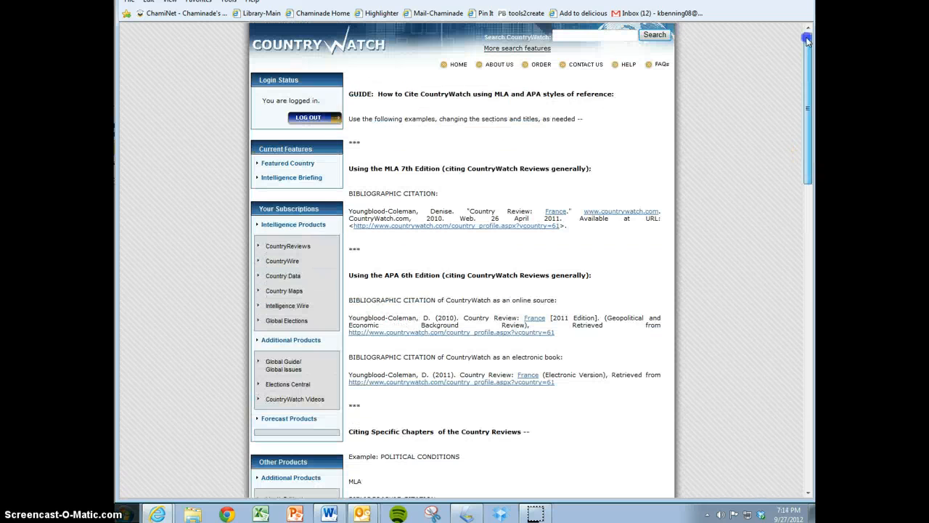
click(308, 48)
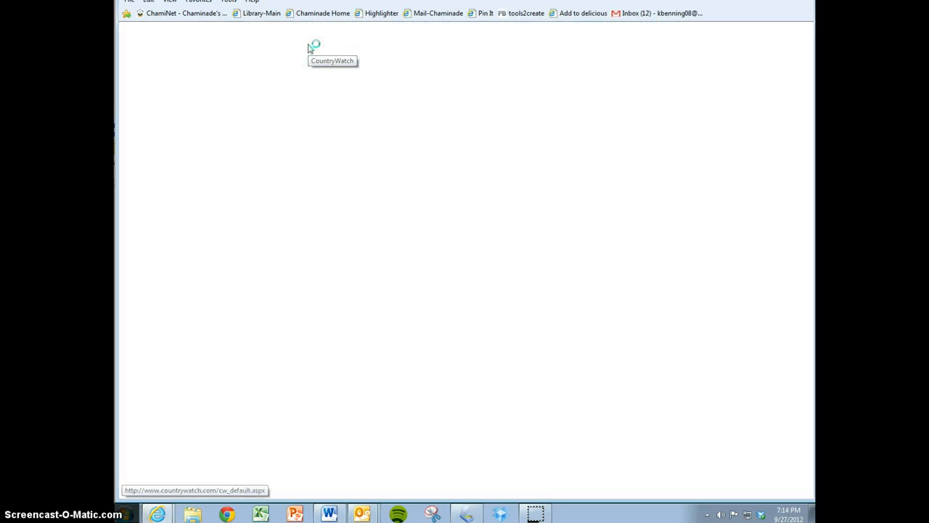
click(332, 164)
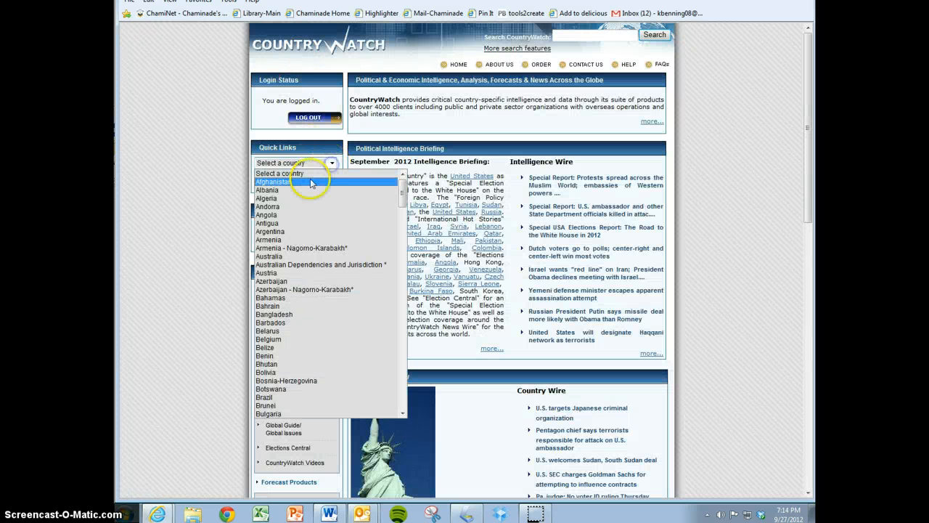
click(311, 181)
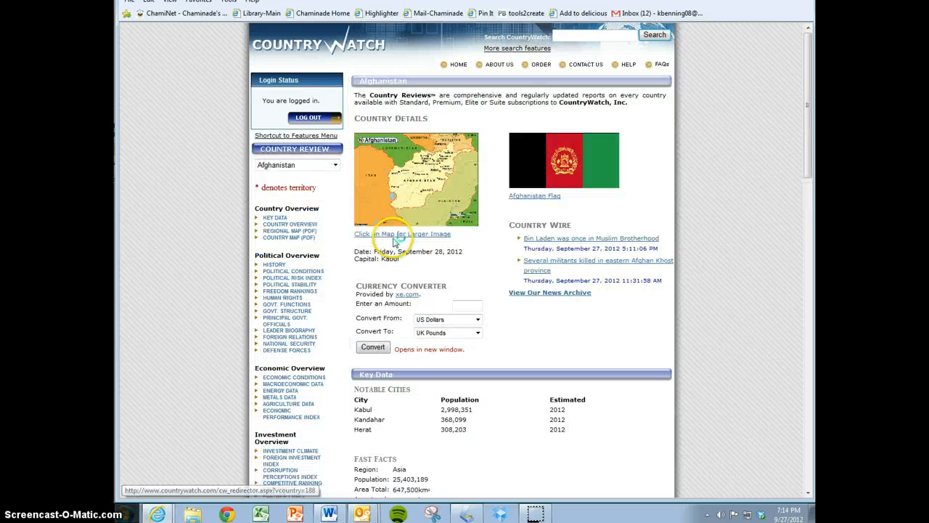
click(300, 270)
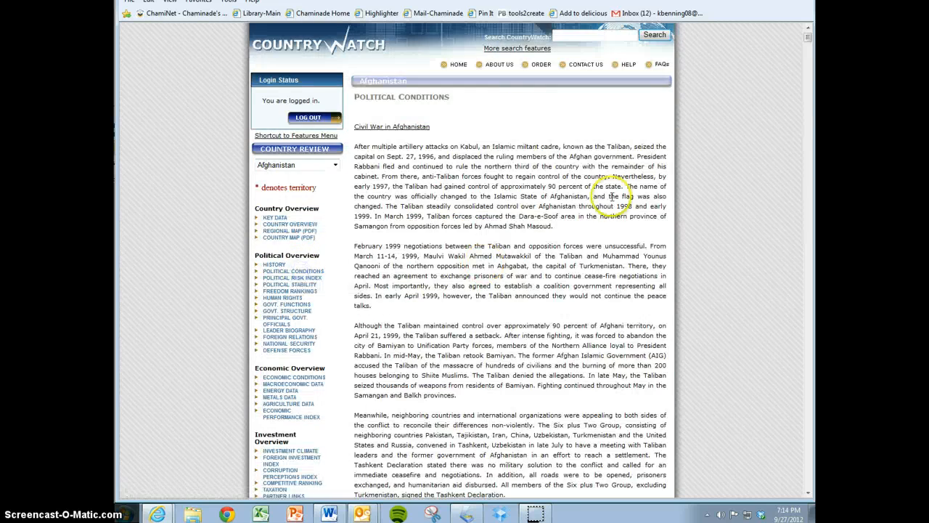
drag(809, 38, 808, 485)
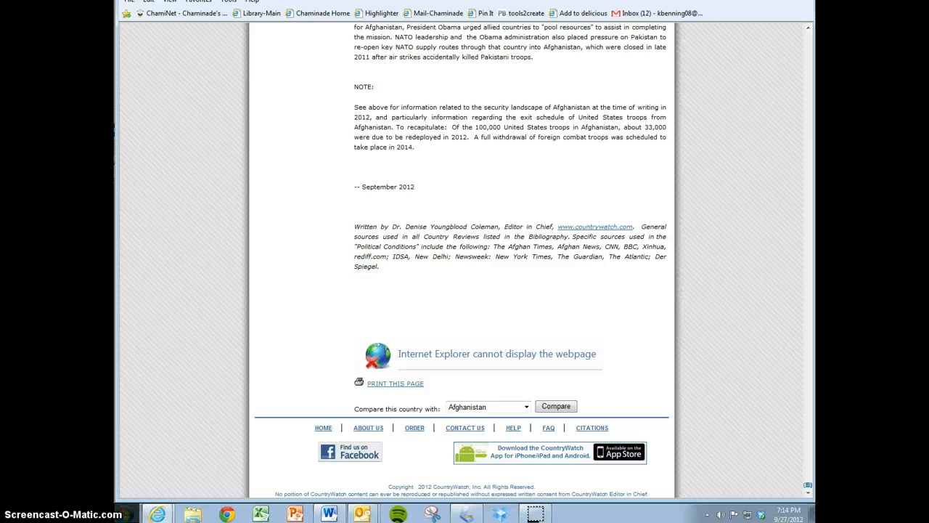
- Compare the author name in the Word citation with the author credit at the end of the Afghanistan article
click(329, 514)
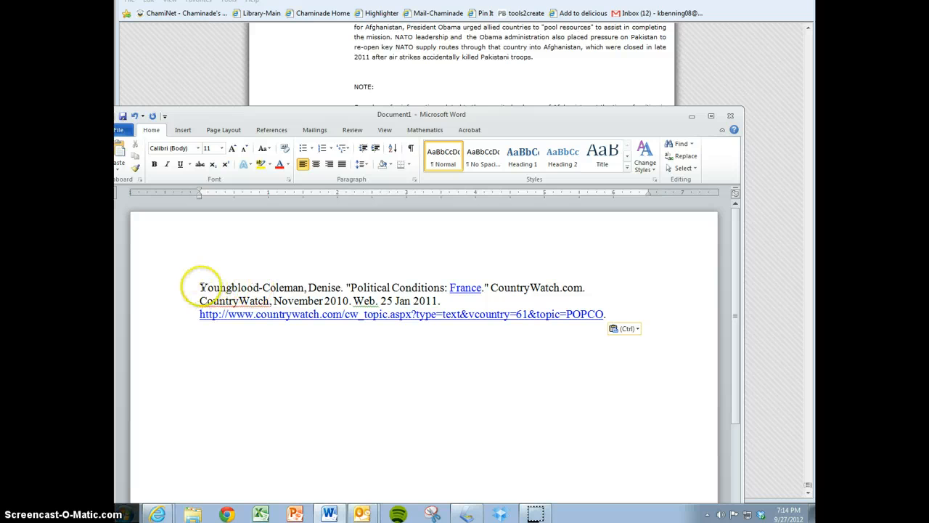
drag(201, 287, 311, 288)
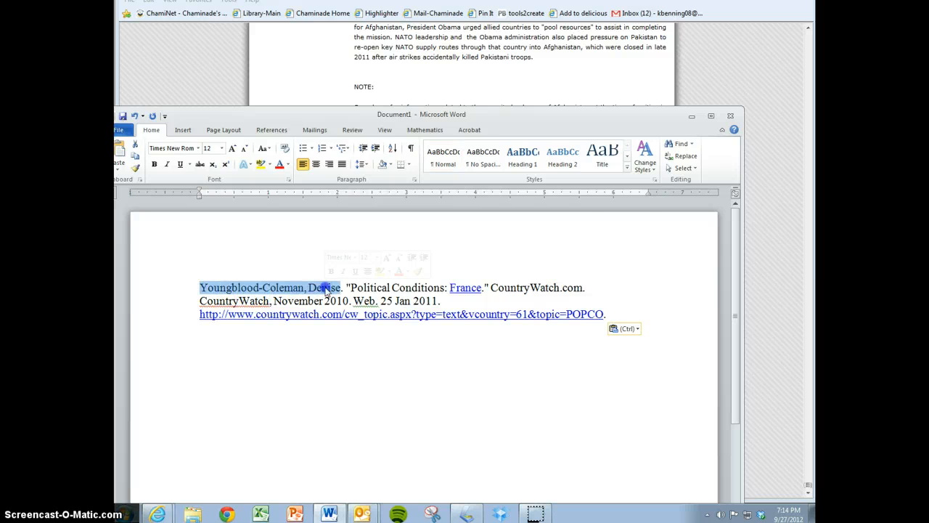
click(325, 288)
click(488, 77)
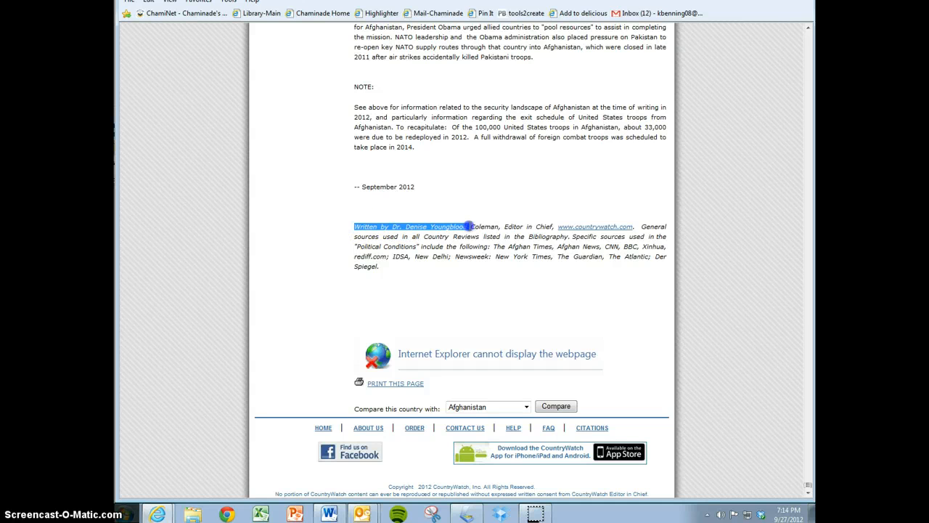
click(485, 230)
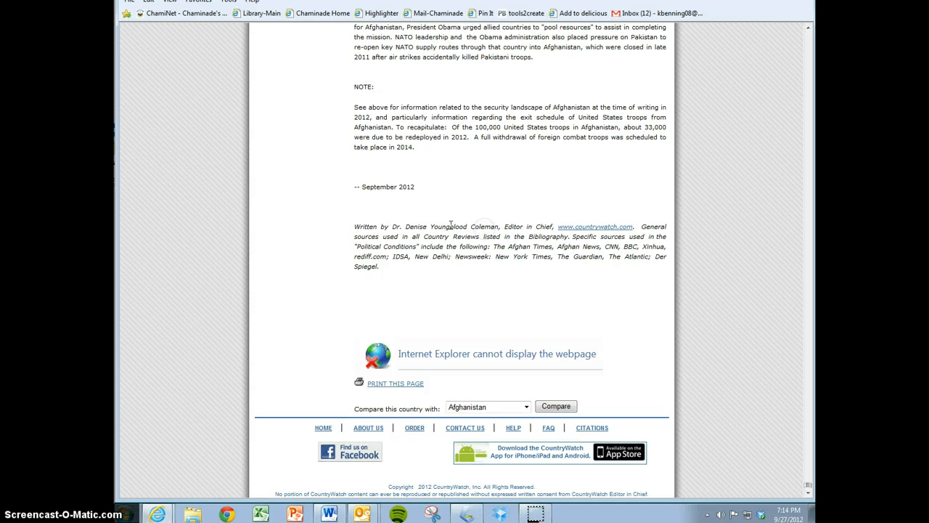
click(330, 514)
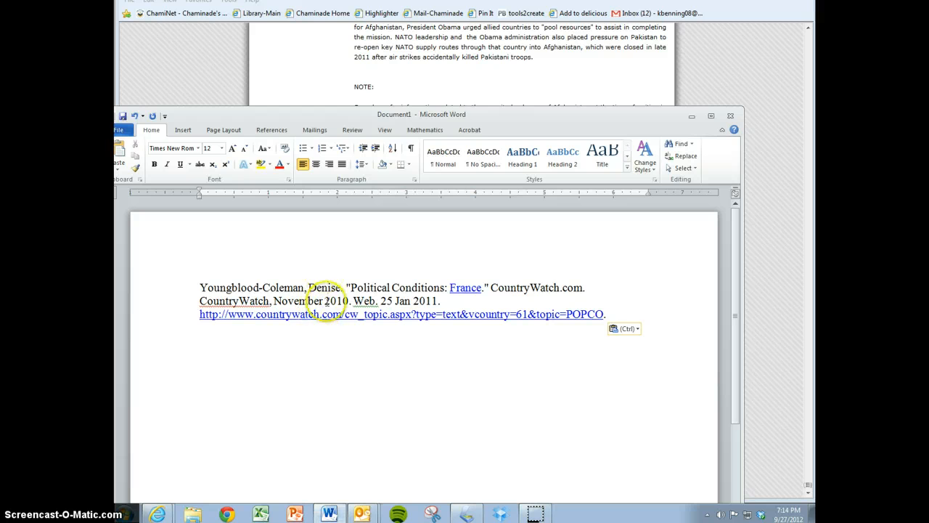
click(308, 65)
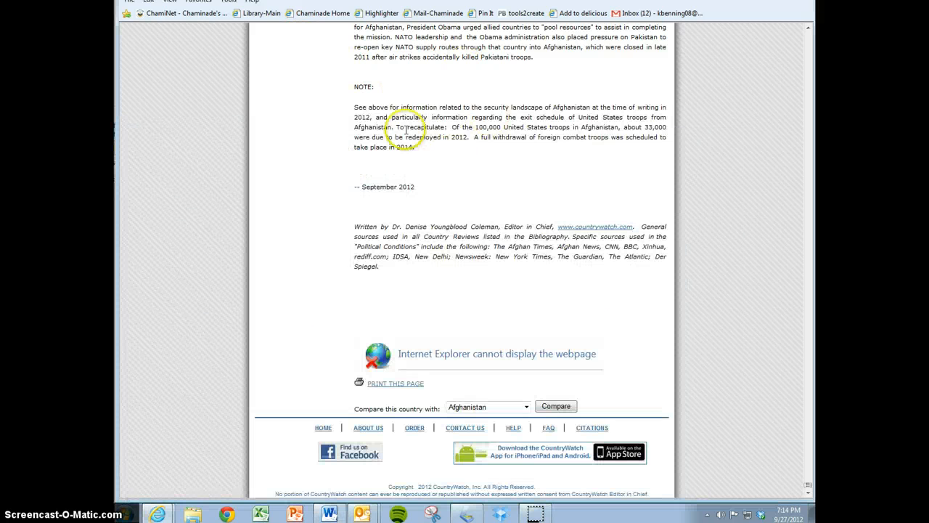
- Change the country in the Word citation's title from the example's France to Afghanistan
click(329, 512)
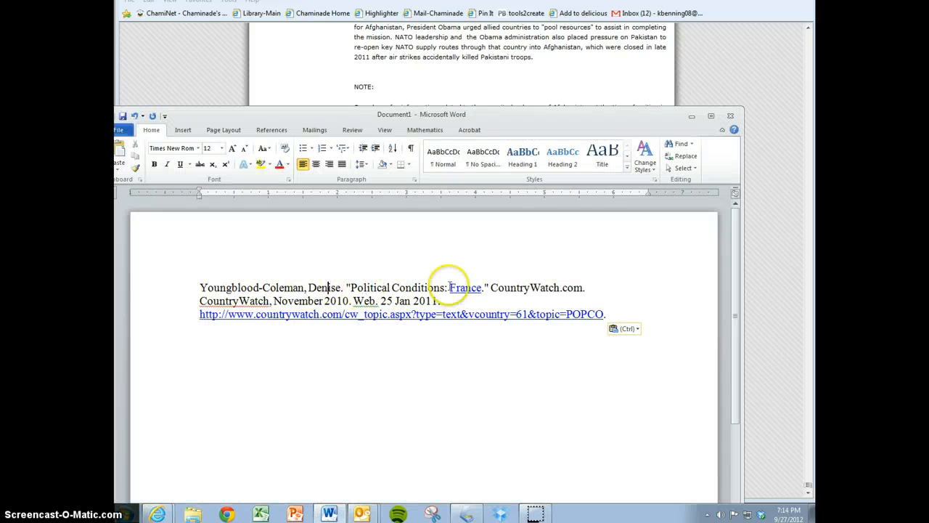
click(528, 88)
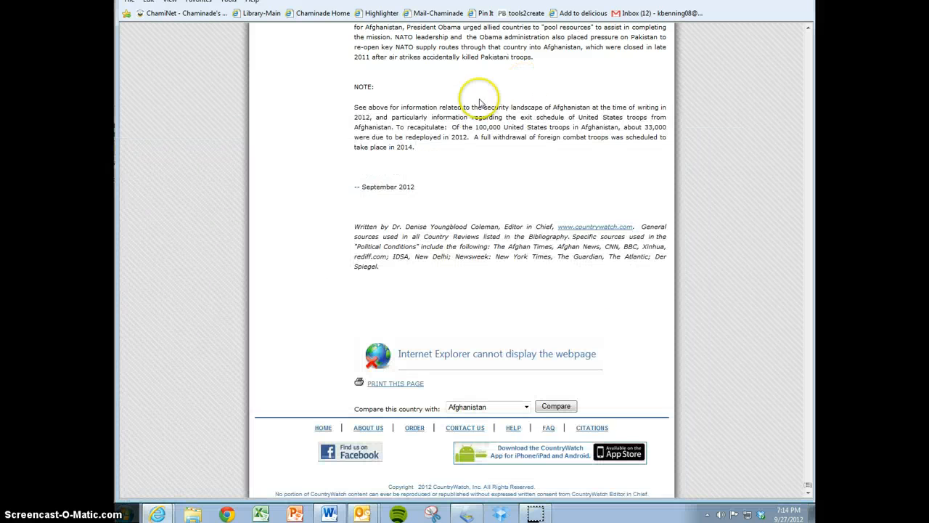
click(328, 514)
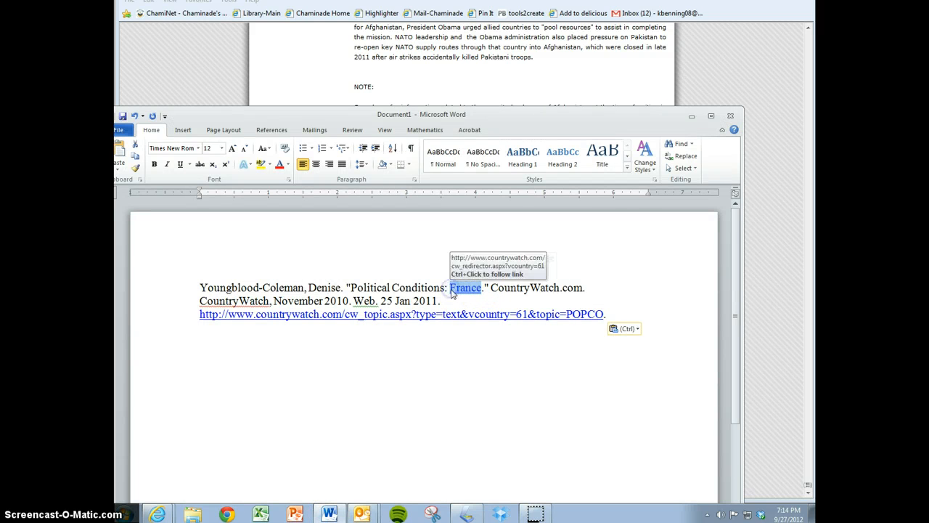
text(Afghanistan)
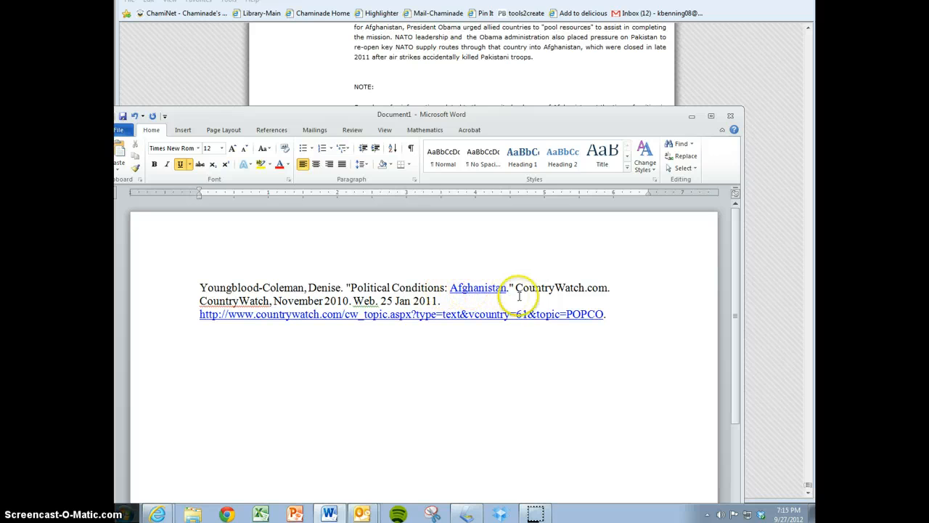
- Replace the example publication date in the Word citation with the article's date, September 2012
drag(514, 289, 582, 289)
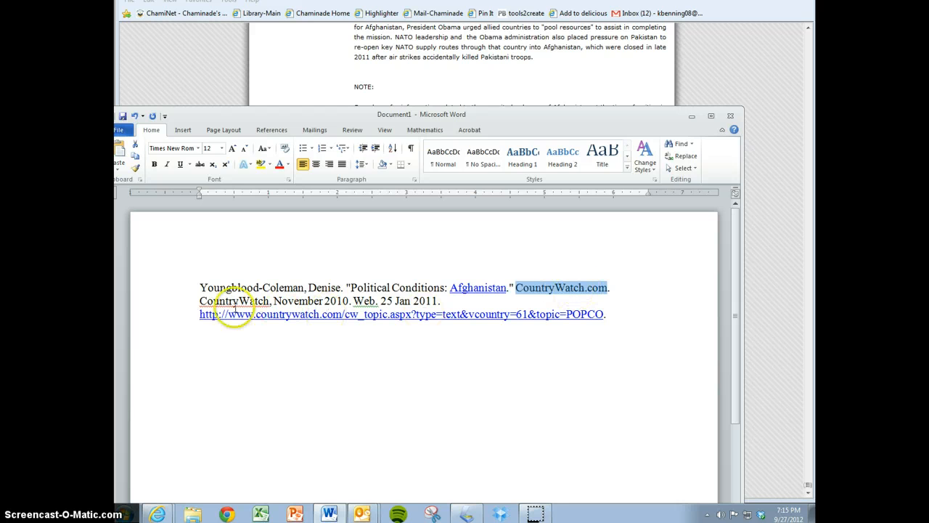
drag(200, 301, 246, 301)
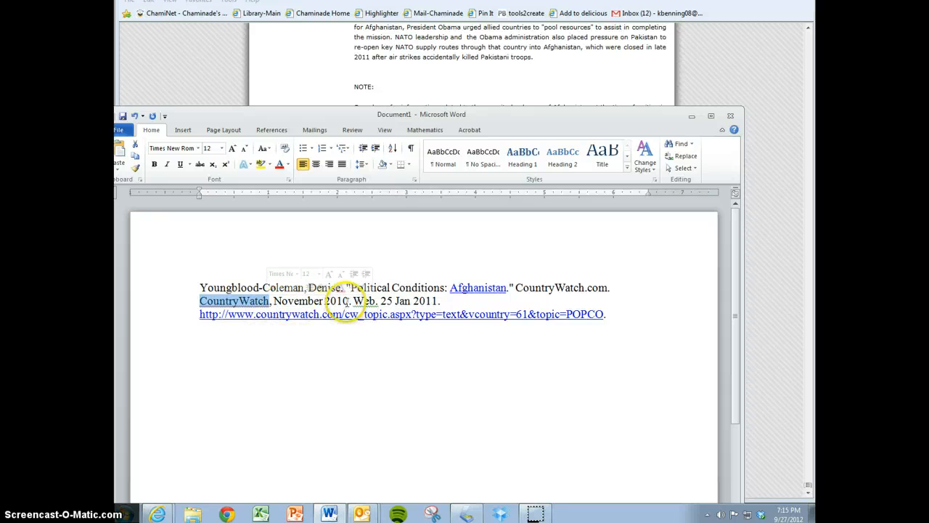
drag(350, 301, 296, 300)
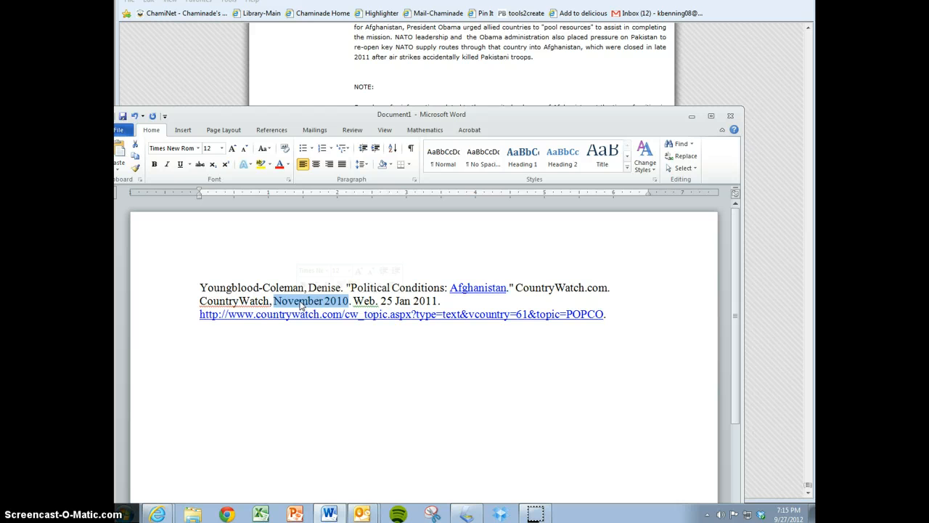
click(311, 83)
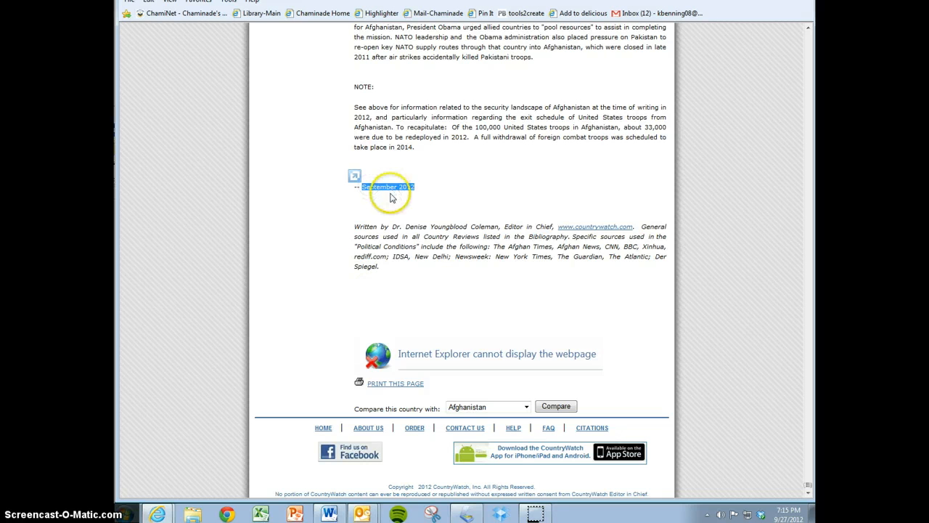
click(329, 514)
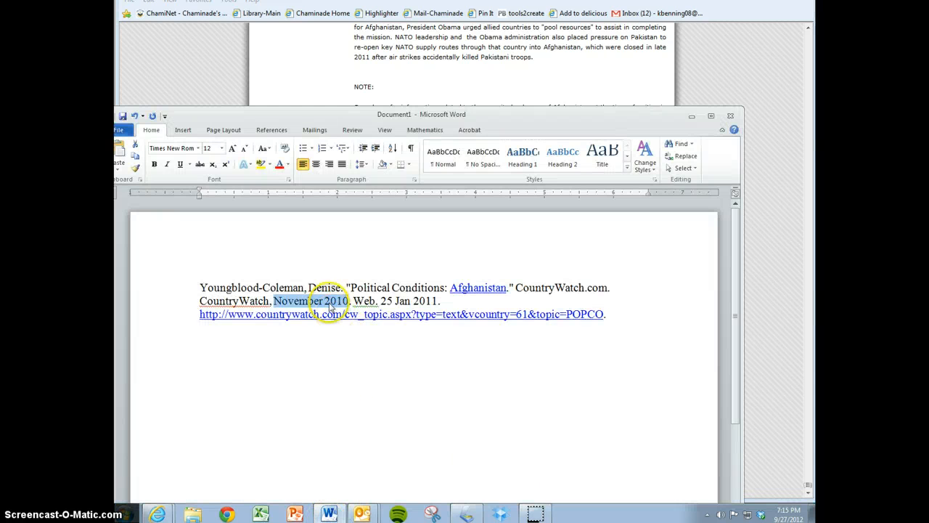
text(September 2012)
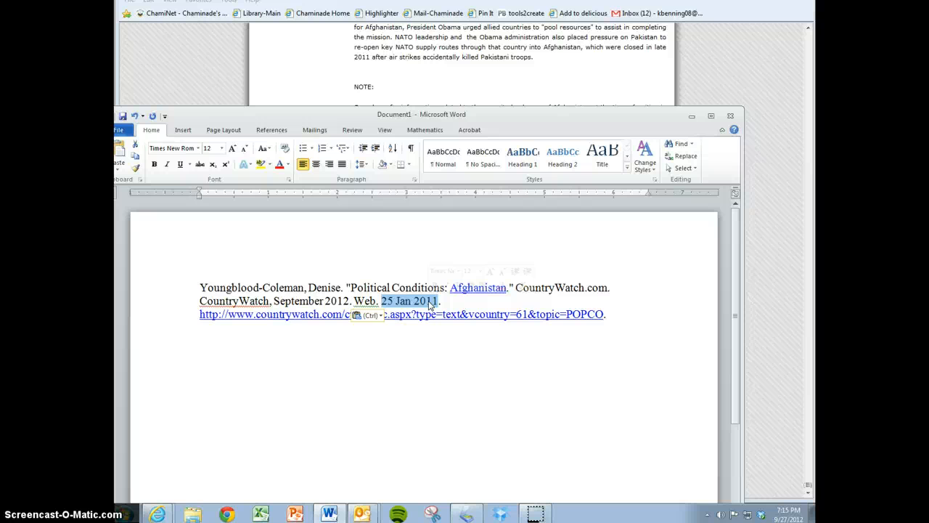
- Replace the example access date after "Web." in the citation with 27 Sept 2012
text(27 )
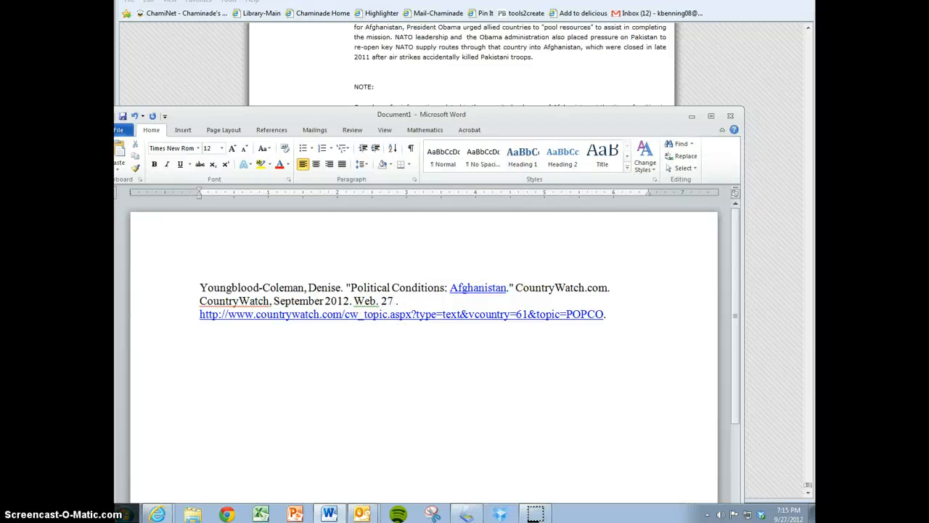
text(Sept )
text(2012.)
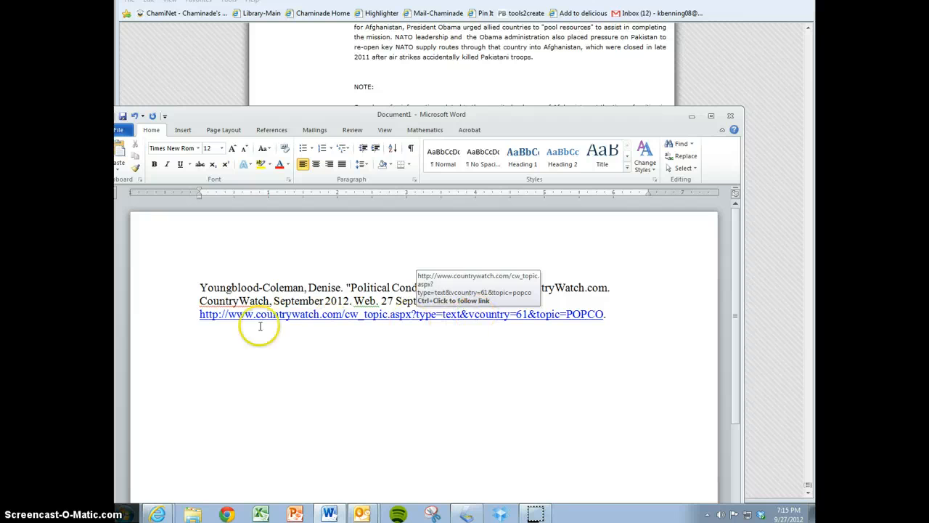
drag(200, 314, 606, 318)
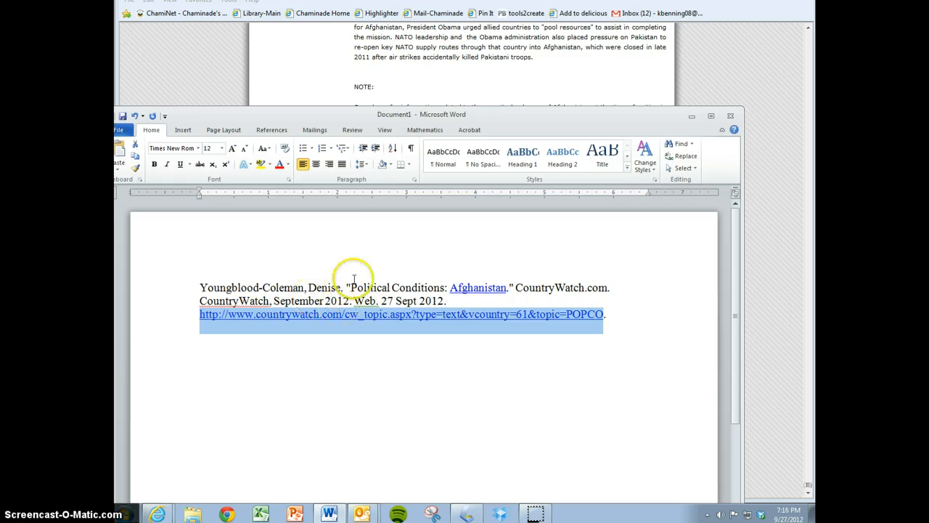
click(446, 61)
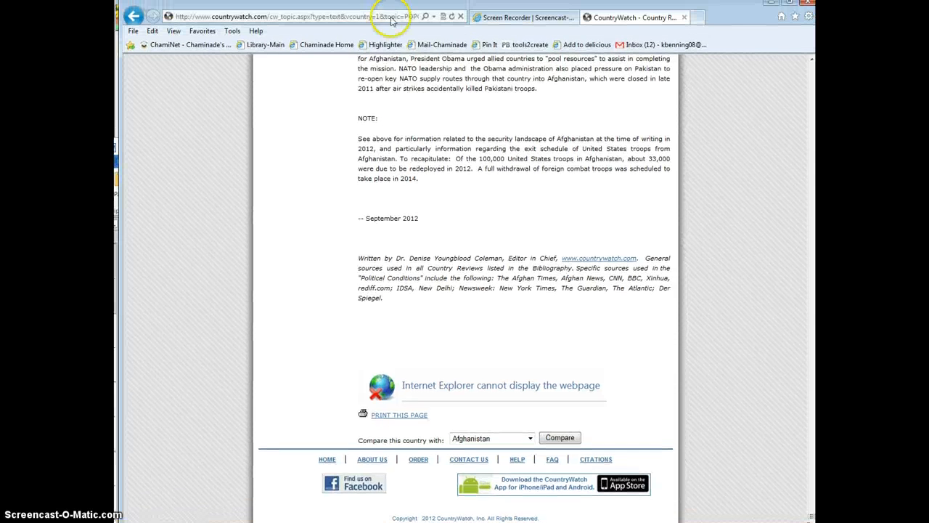
click(388, 16)
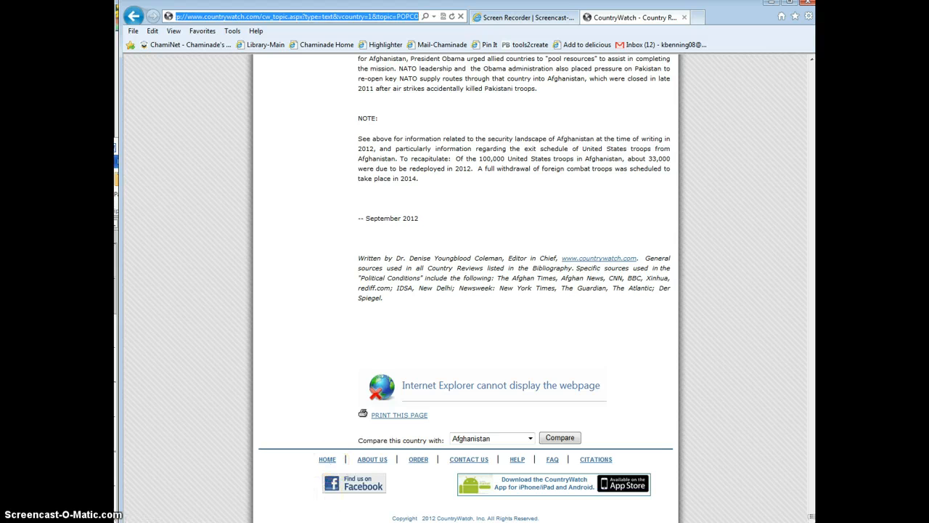
key(alt+Tab)
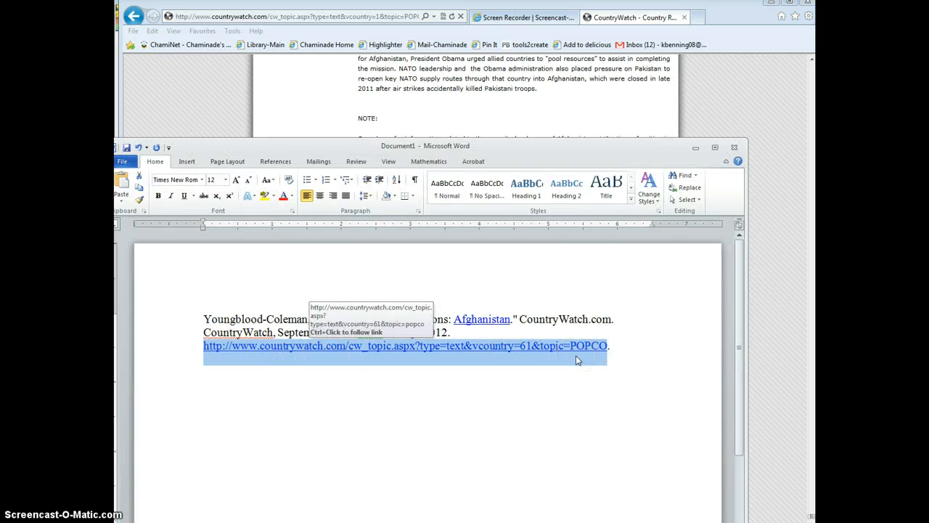
text(http://www.countrywatch.com/cw_topic.aspx?type=text&vcountry=1&topic=POPCO)
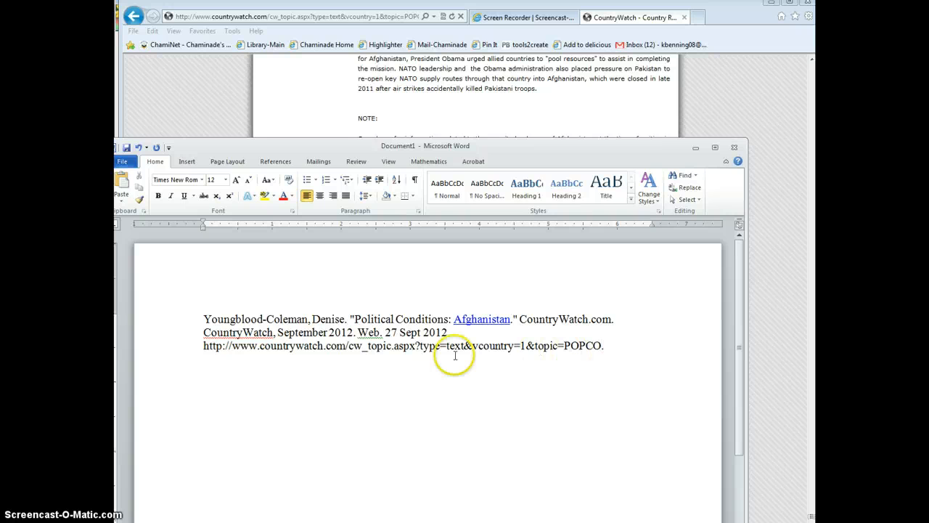
text(.)
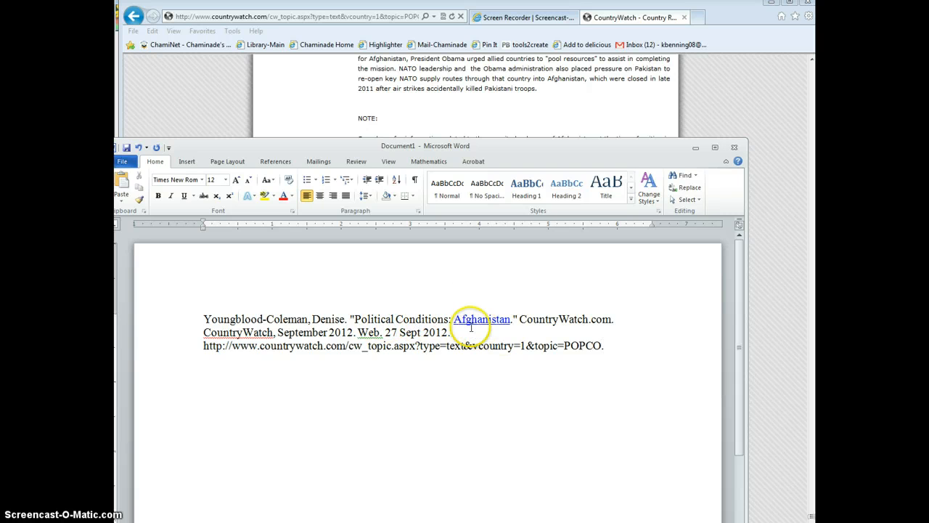
key(BackSpace)
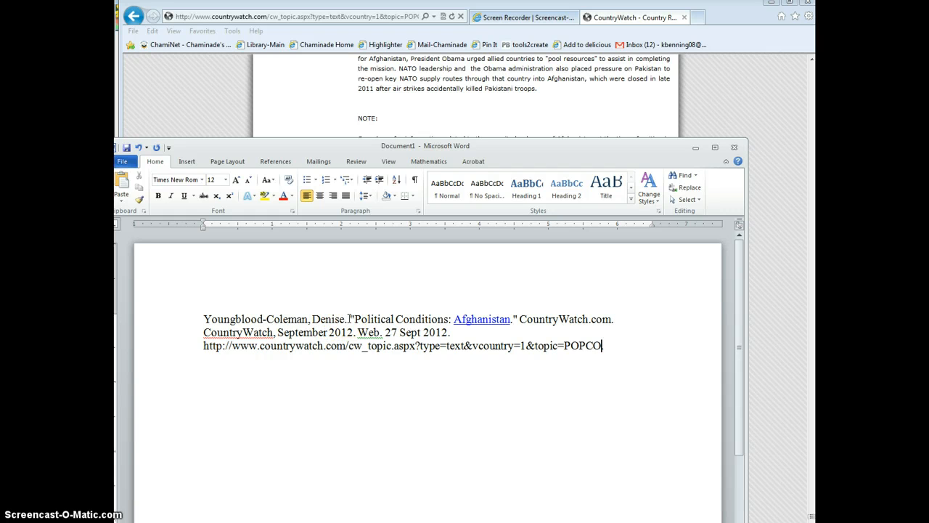
- Delete the author's name from the start of the citation so that it begins with the article title
drag(347, 318, 204, 319)
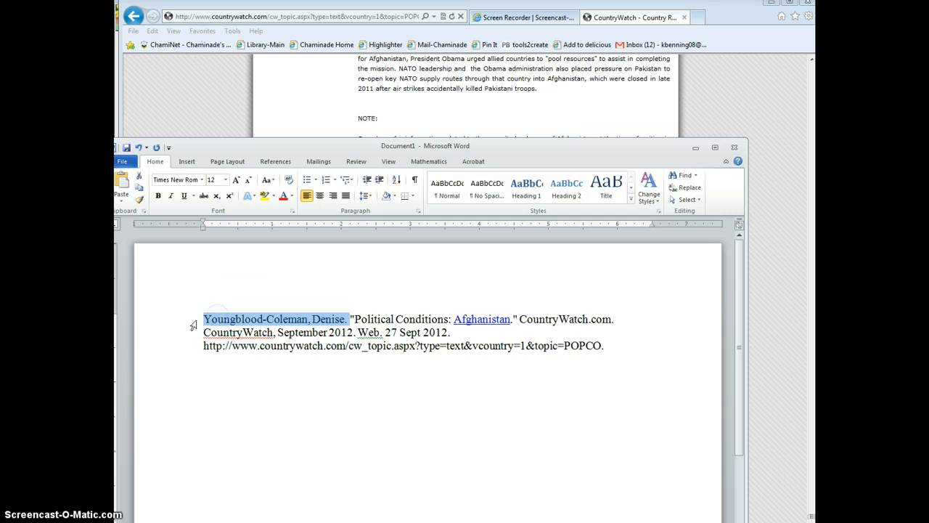
key(Delete)
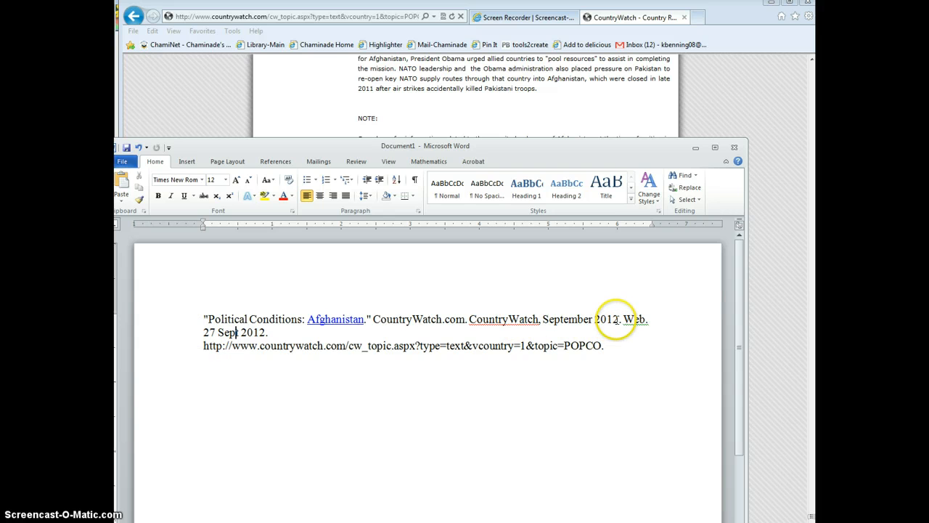
- Check the date at the end of the article in the browser and replace the publication date in the Word citation with n.d
click(481, 120)
drag(358, 209, 364, 238)
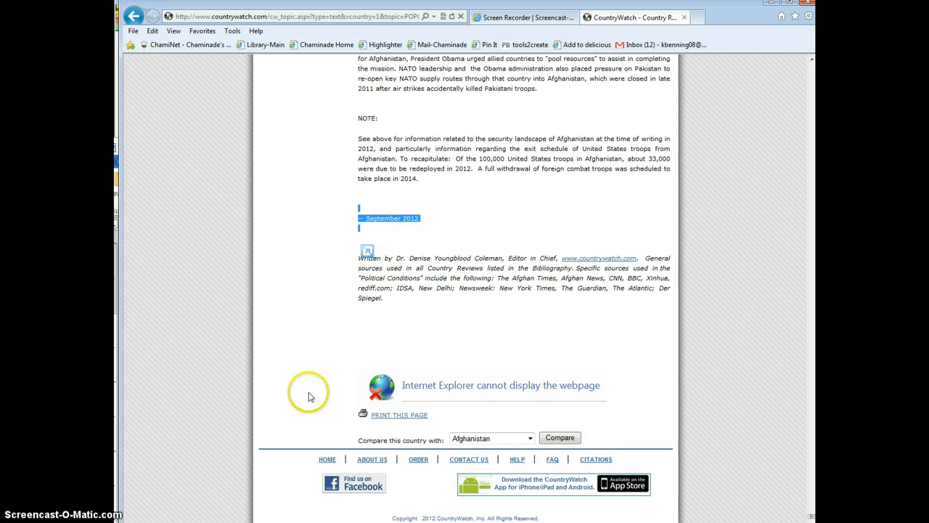
key(alt+Tab)
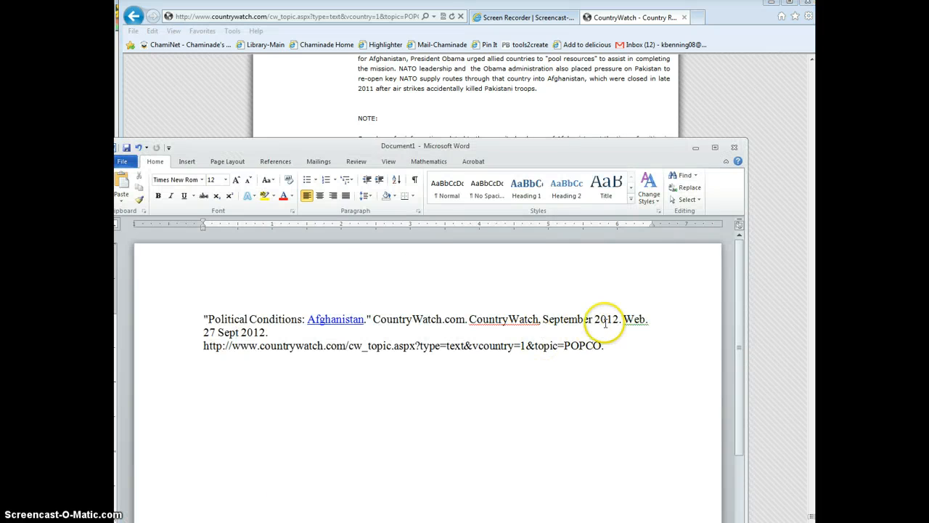
drag(618, 319, 570, 324)
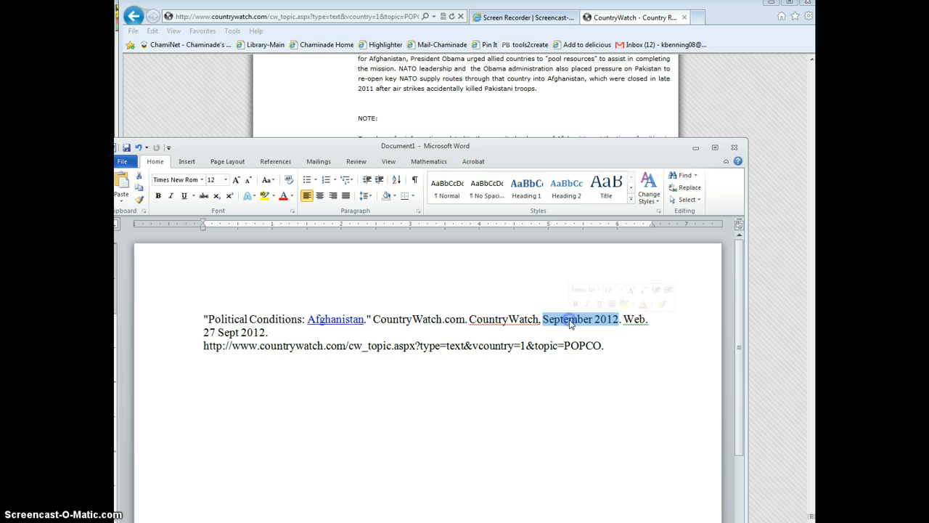
key(BackSpace)
text(n)
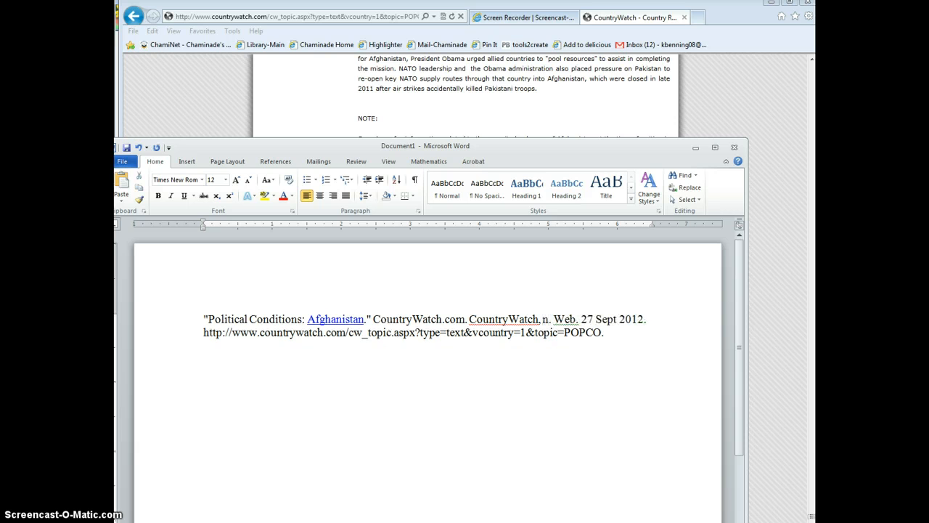
text(.d)
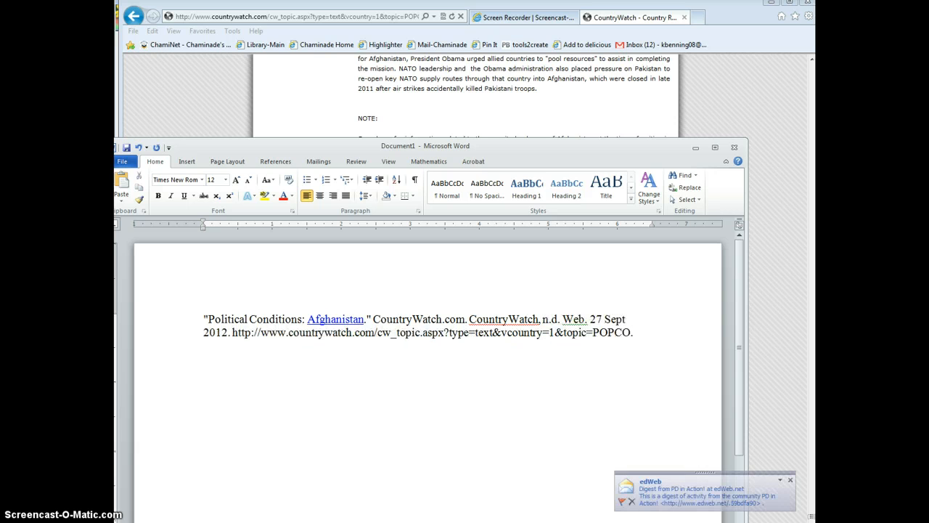
text(.)
click(790, 479)
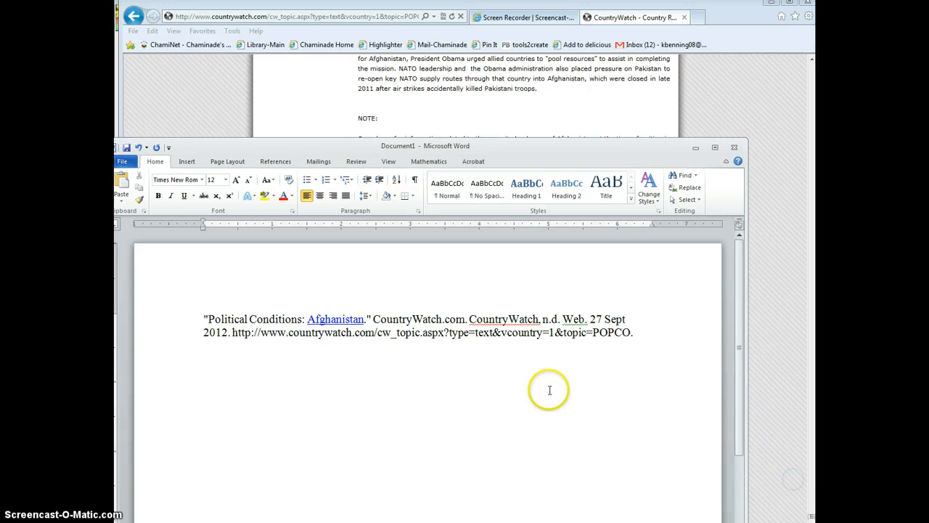